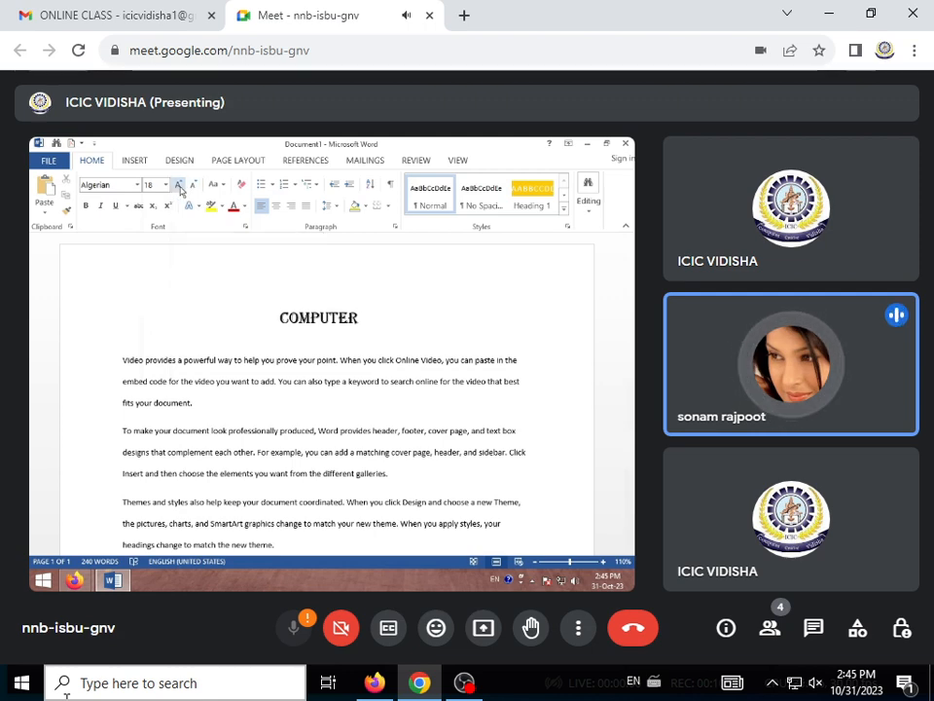
- Enlarge the COMPUTER heading in successive increments up to font size 110
left_click(179, 186)
left_click(180, 186)
left_click(179, 186)
left_click(179, 186)
left_click(179, 187)
left_click(179, 187)
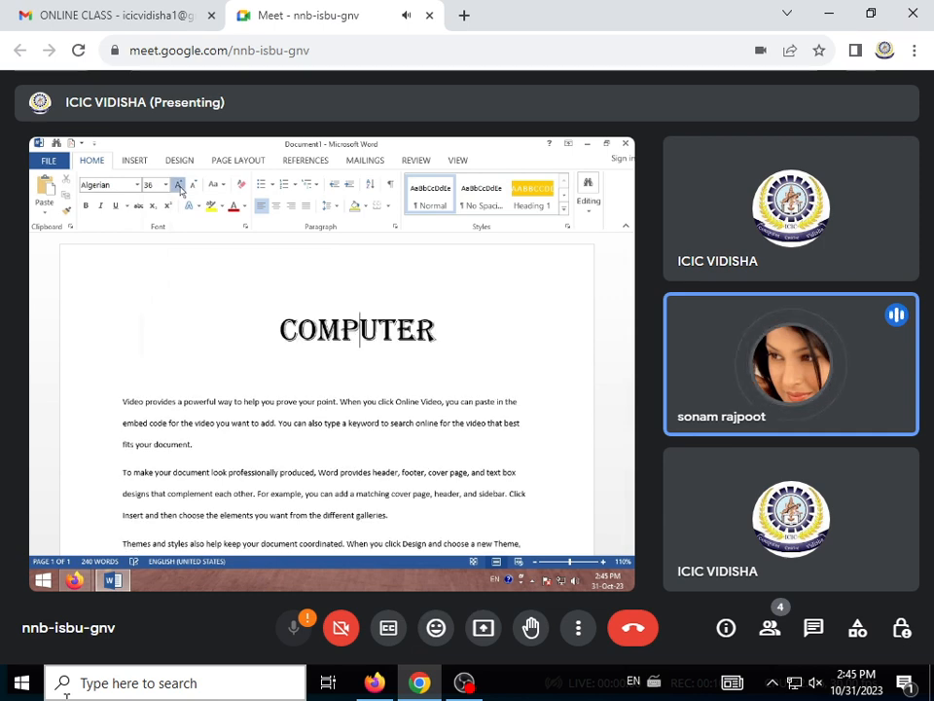
left_click(179, 187)
left_click(179, 186)
left_click(179, 187)
left_click(180, 187)
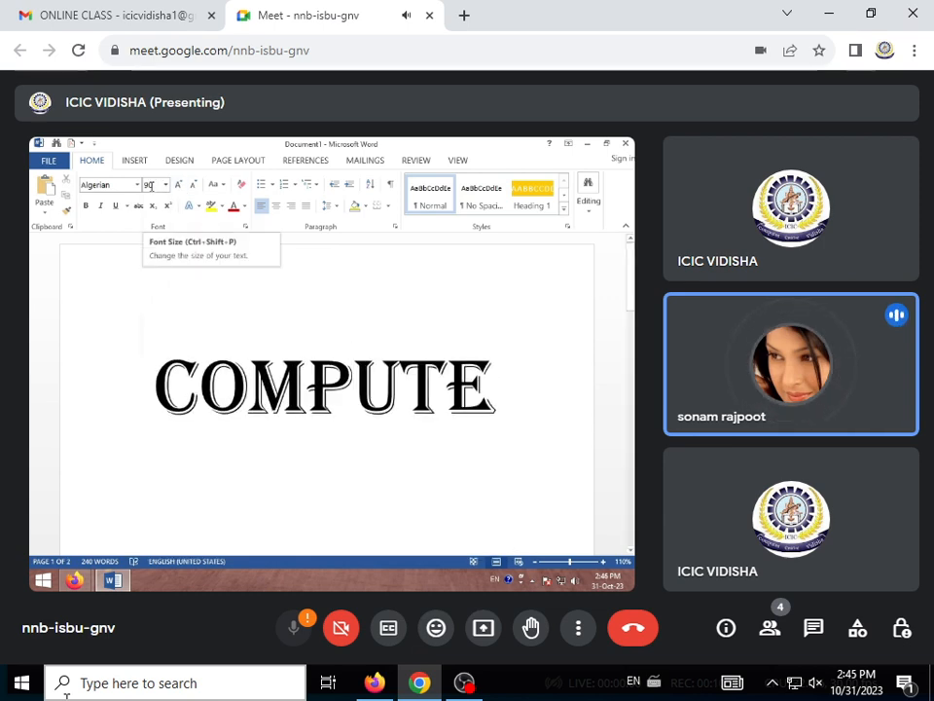
left_click(179, 185)
left_click(179, 185)
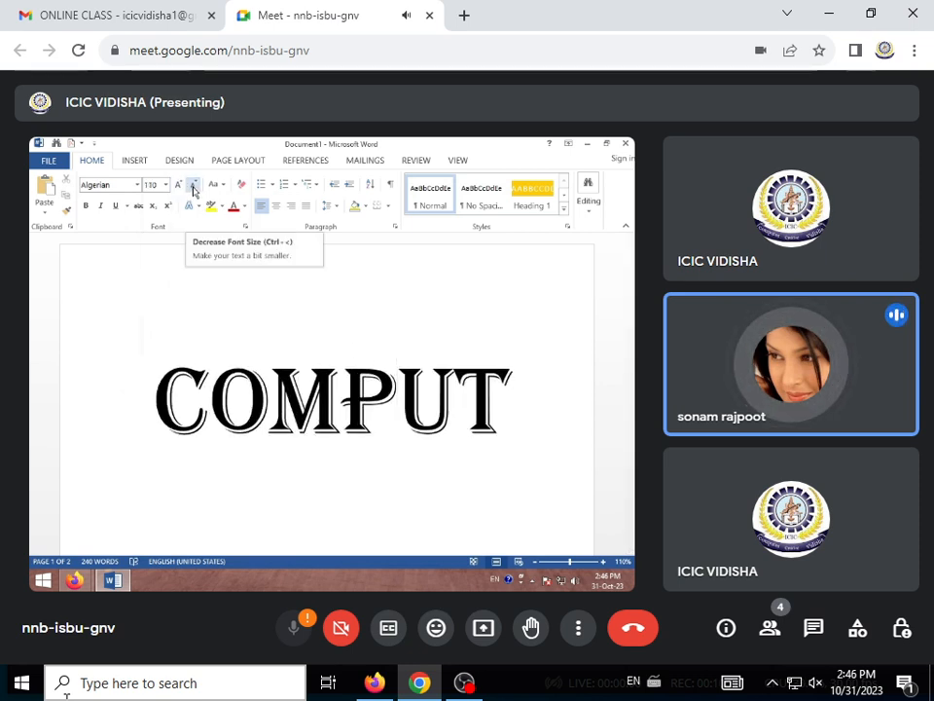
- Set the COMPUTER heading's font size to 20 and select the whole heading
left_click(165, 186)
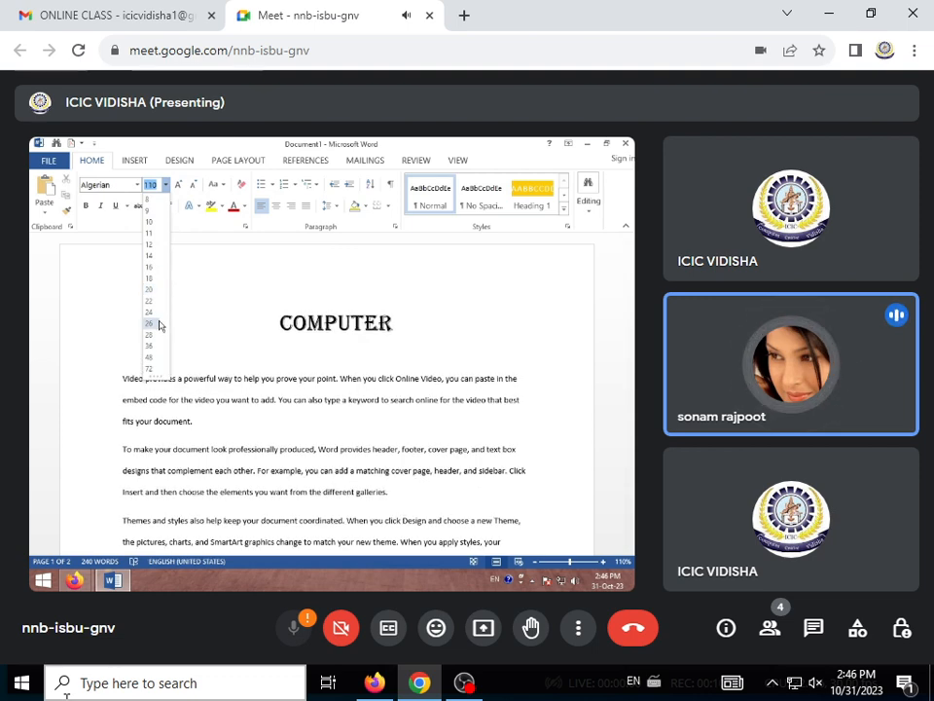
left_click(152, 290)
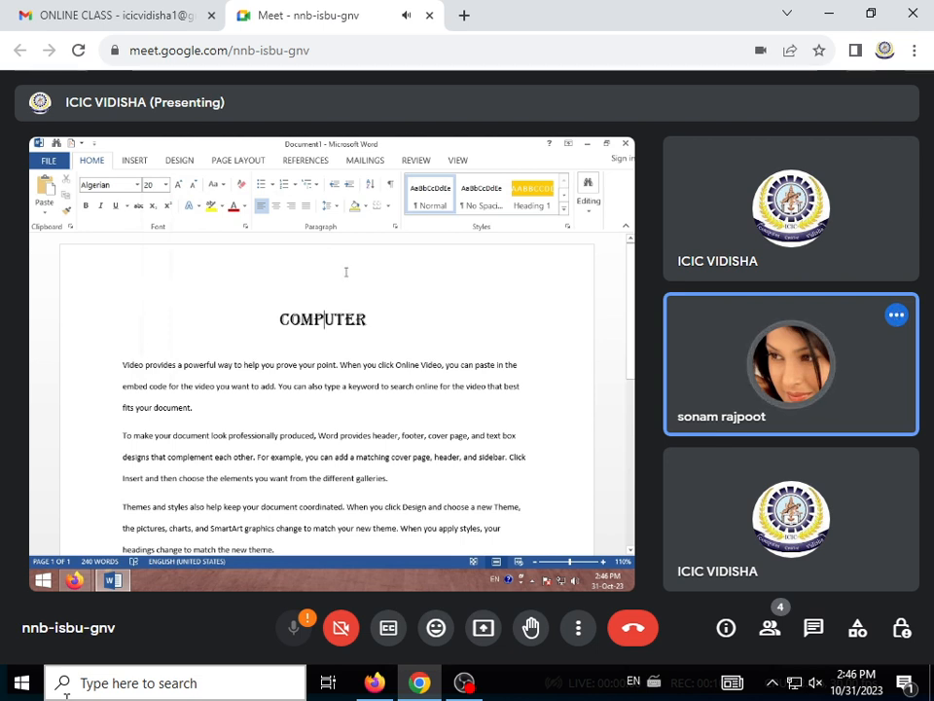
left_click_drag(281, 322, 387, 319)
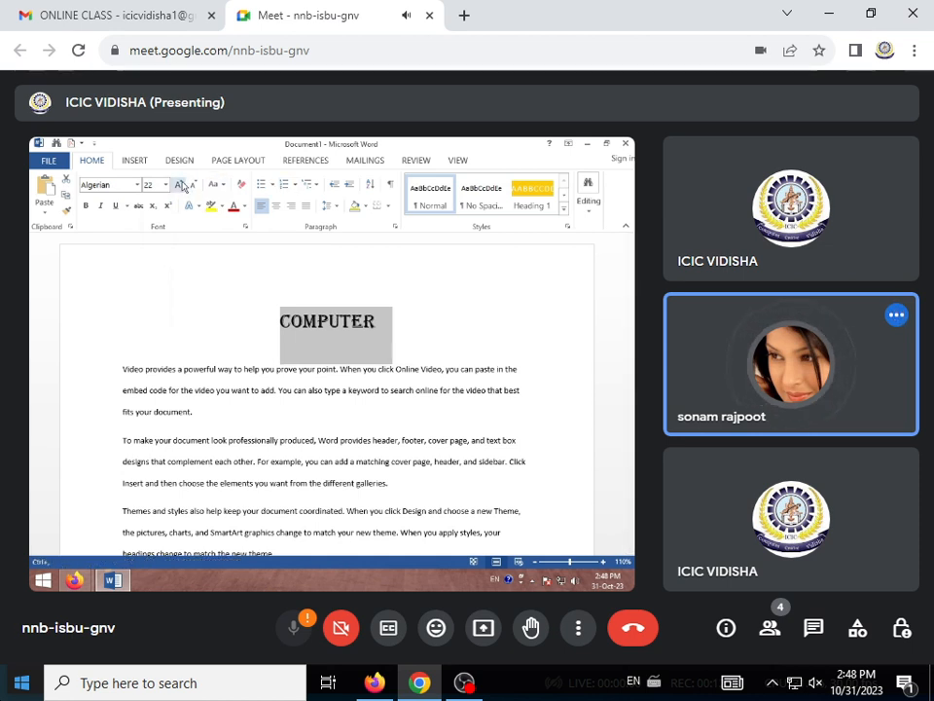
left_click(176, 279)
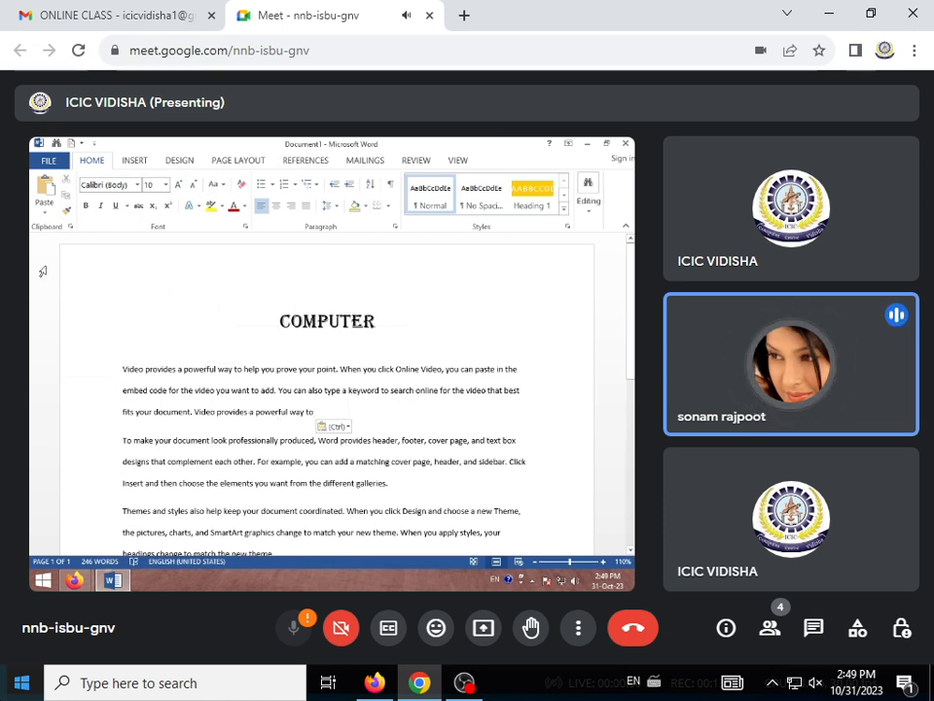
left_click(314, 322)
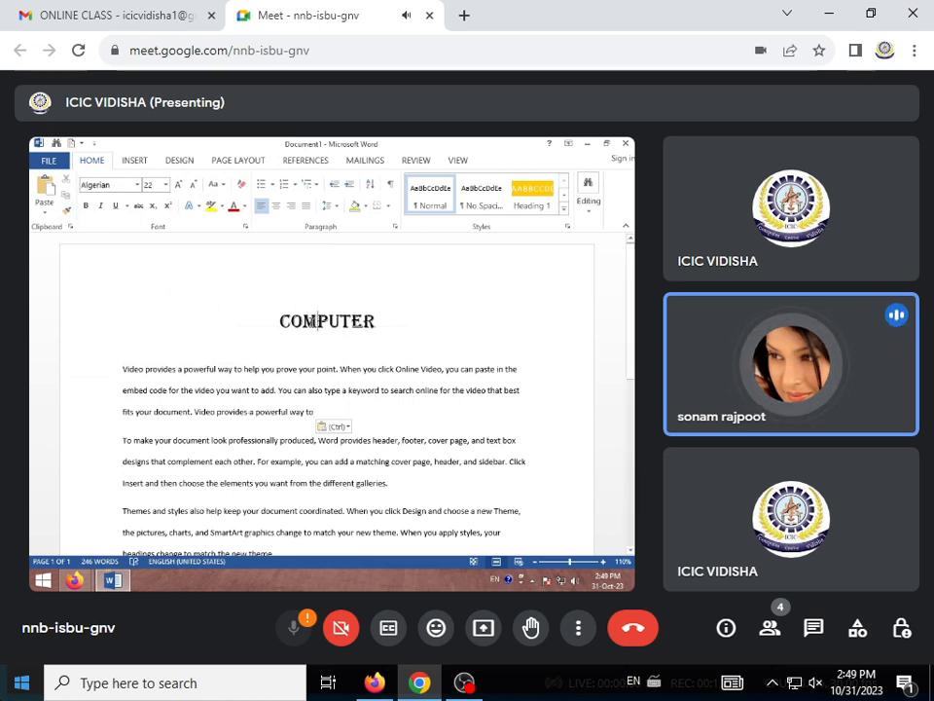
scroll(313, 323, "down", 3)
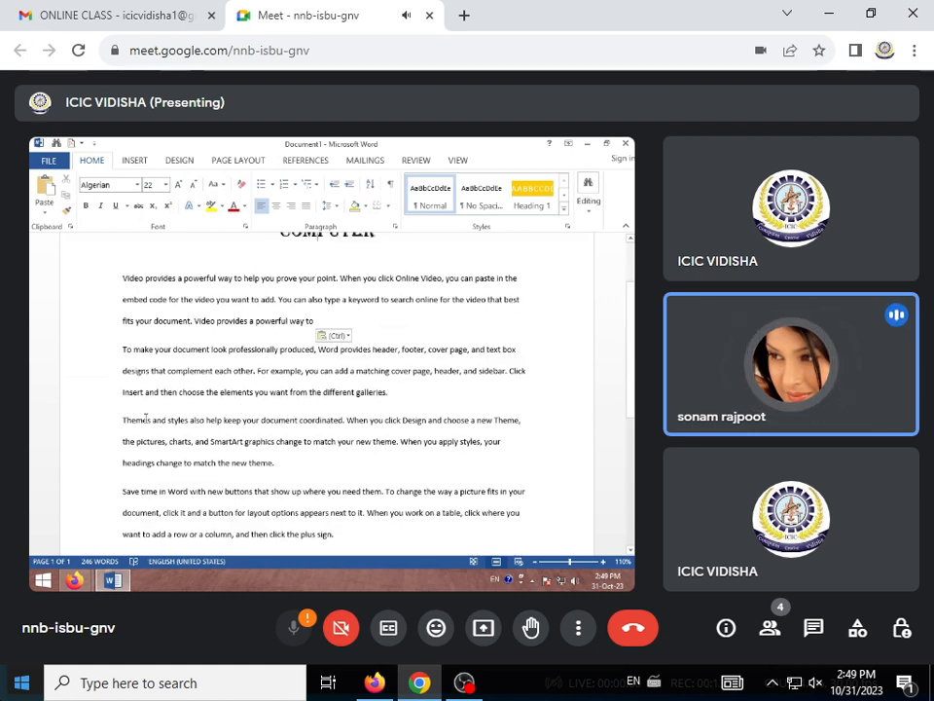
right_click(167, 420)
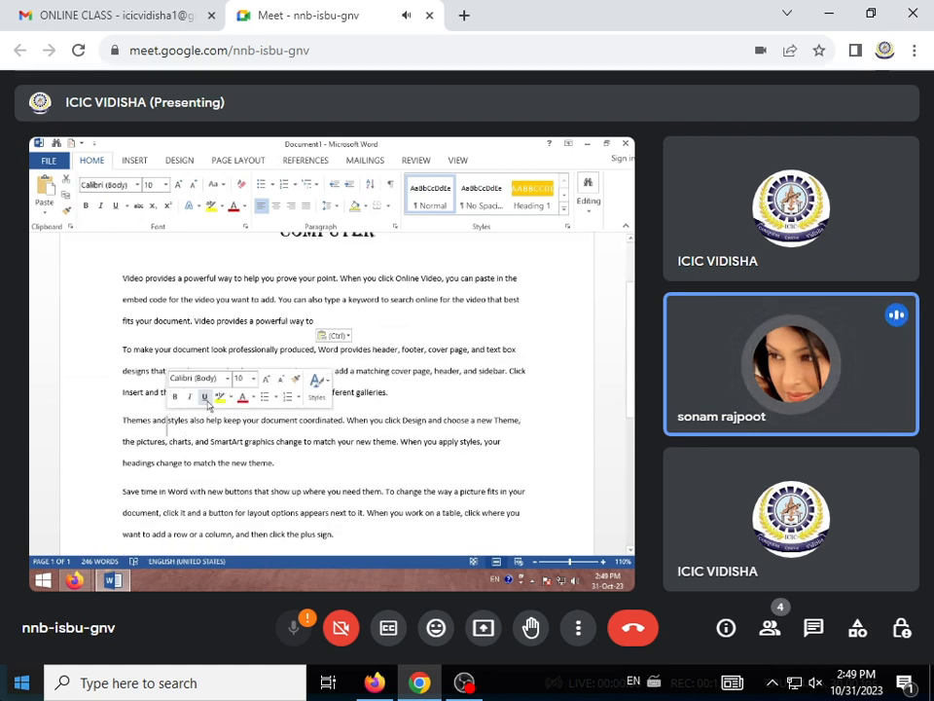
scroll(208, 400, "up", 3)
key("ctrl+v")
- Insert a new line above the first body paragraph and enter the text "monitor -" on it
left_click(124, 370)
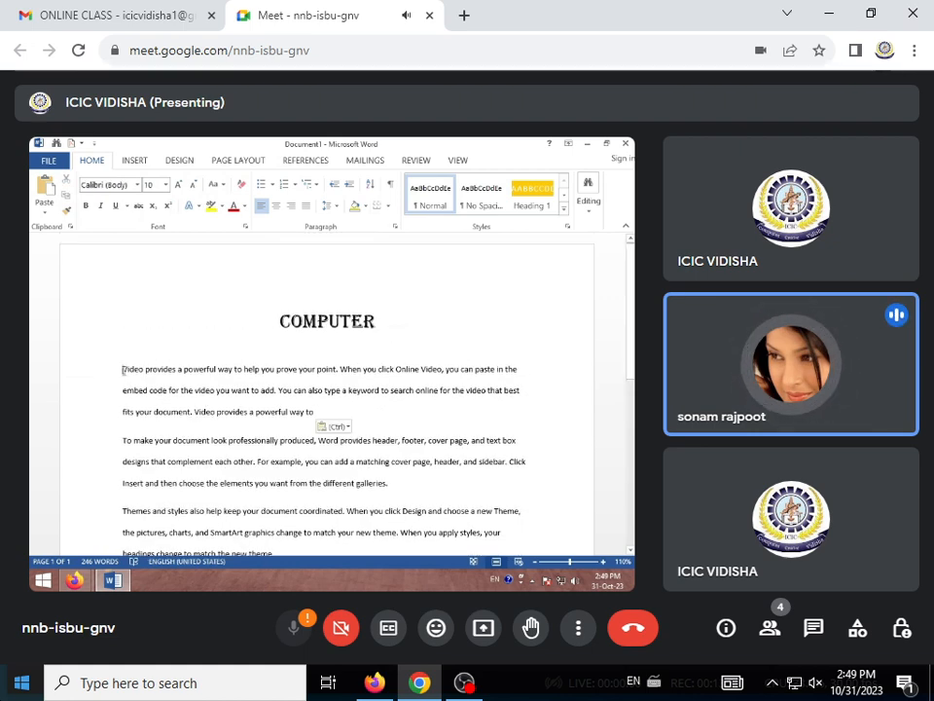
key("Return")
left_click(140, 369)
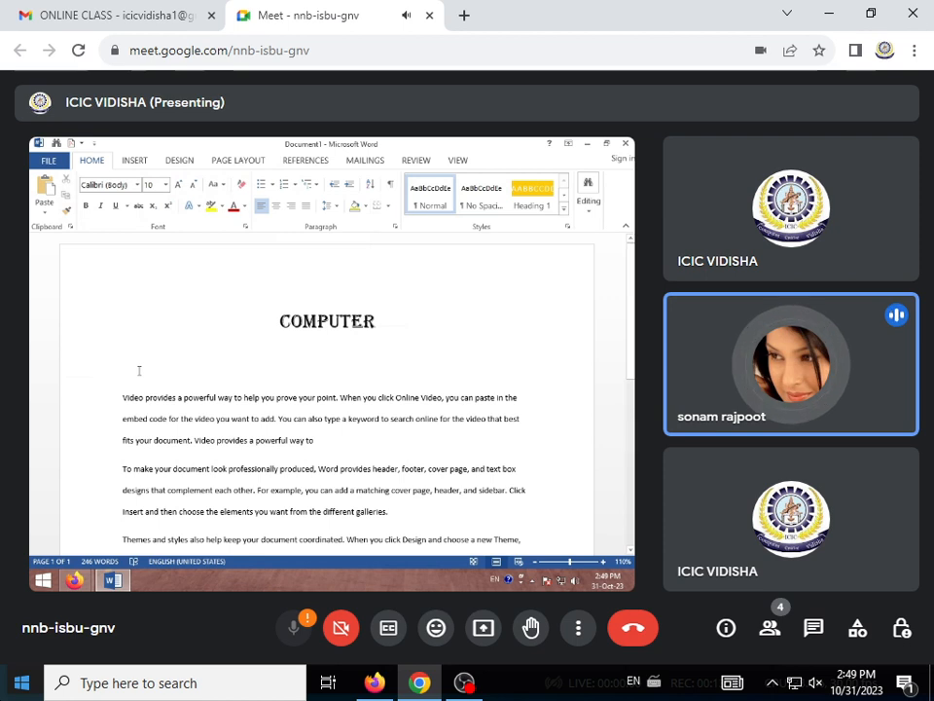
type("moni")
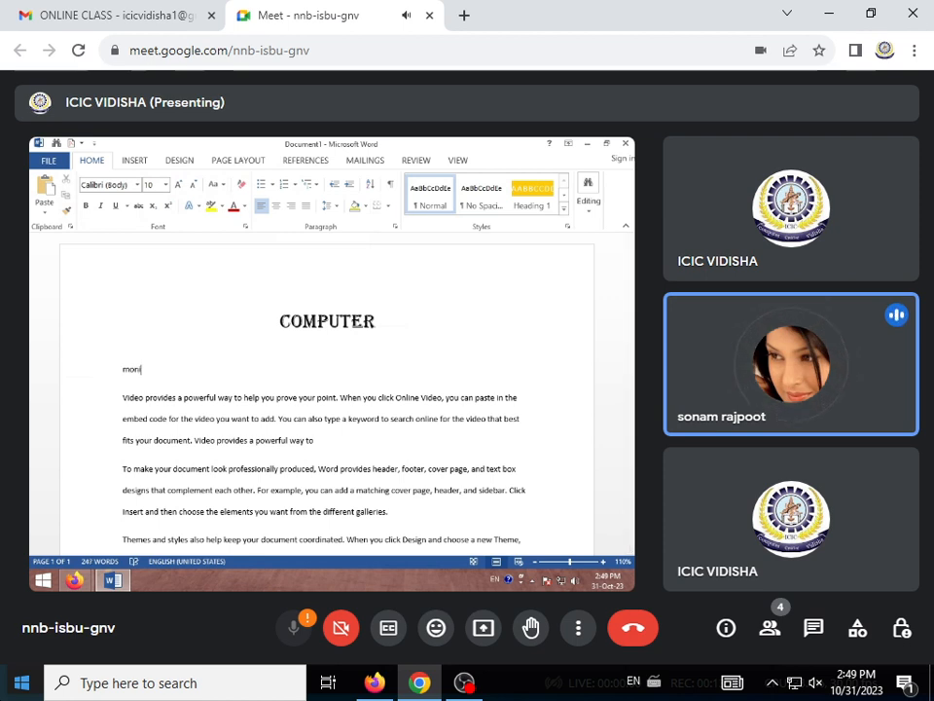
type("tor -")
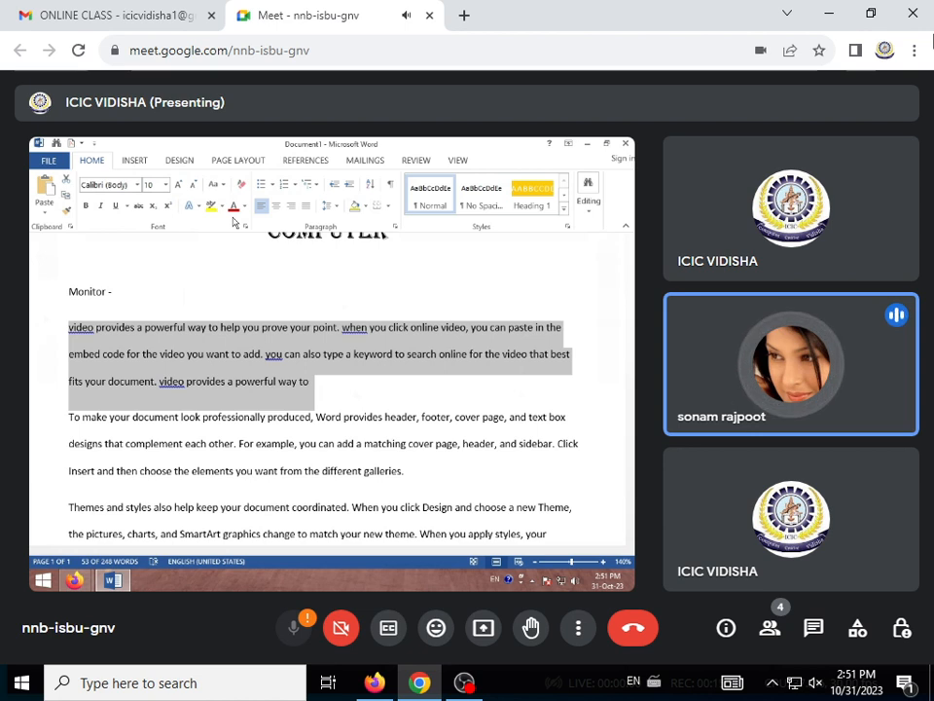
- Change the case of the "Monitor -" line under the heading to UPPERCASE
left_click(356, 363)
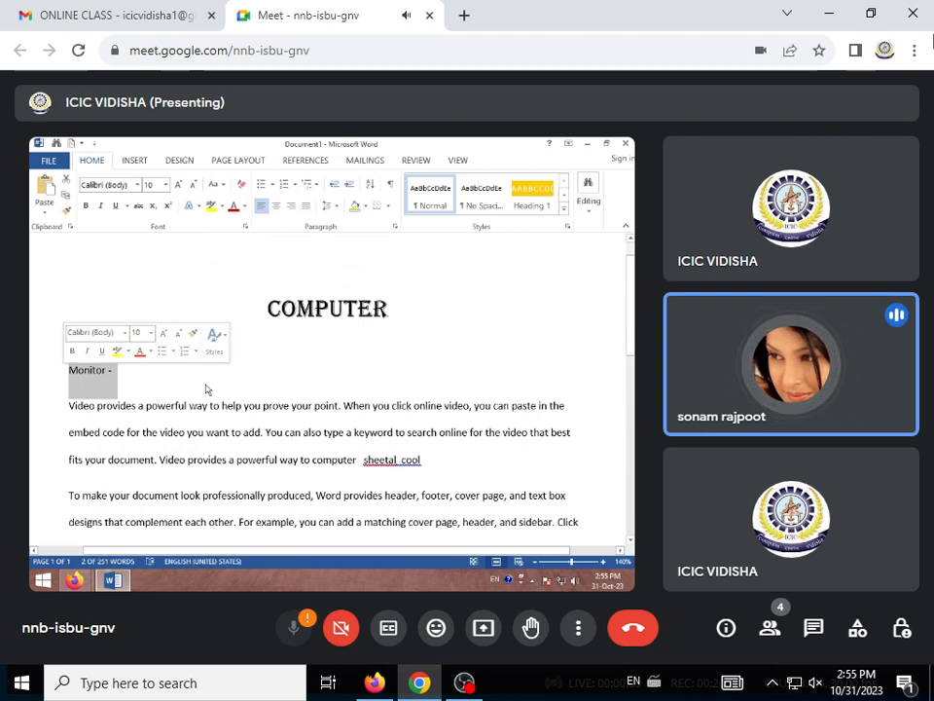
scroll(167, 385, "down", 2)
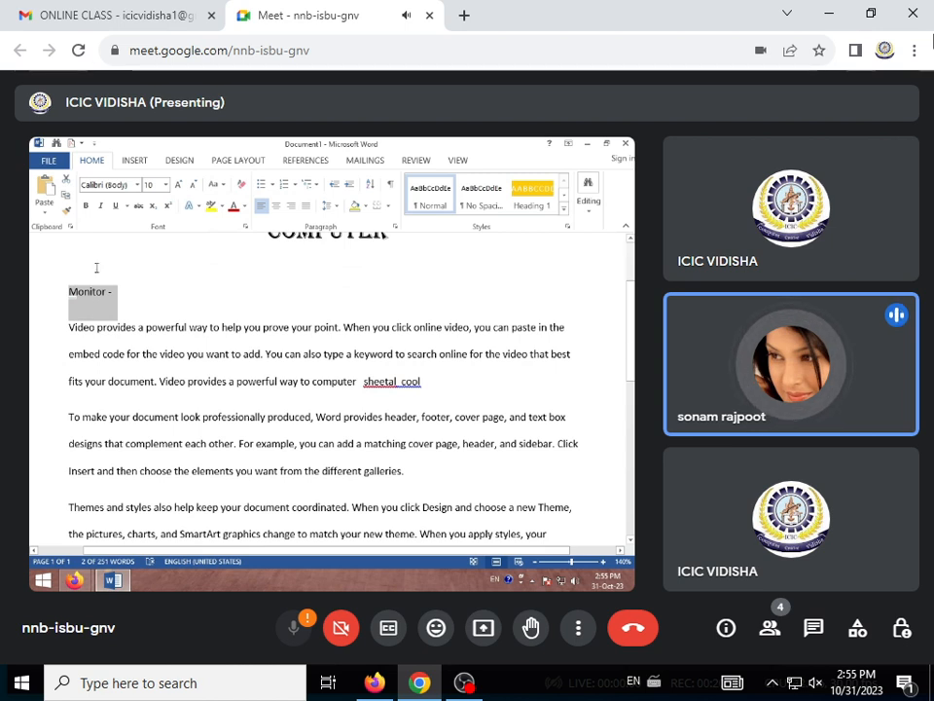
left_click(217, 184)
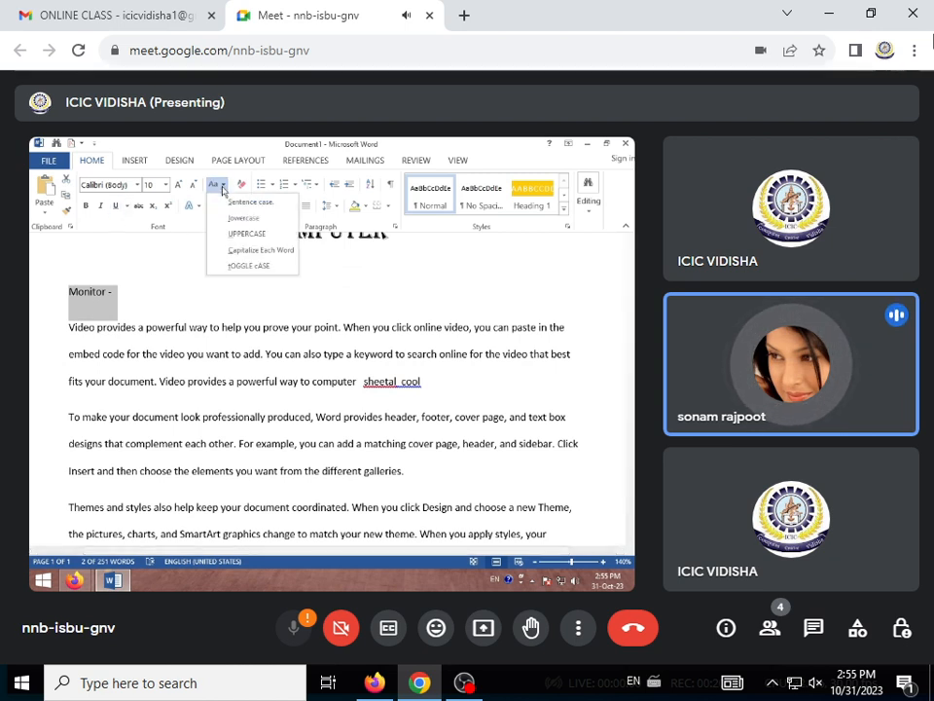
left_click(239, 233)
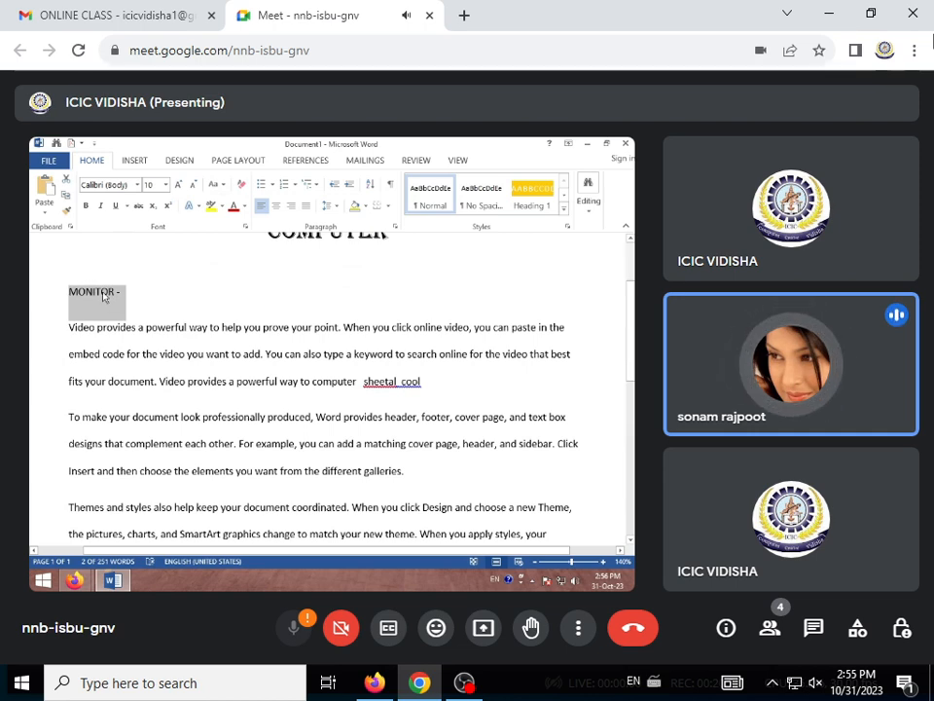
left_click(112, 357)
scroll(112, 357, "up", 2)
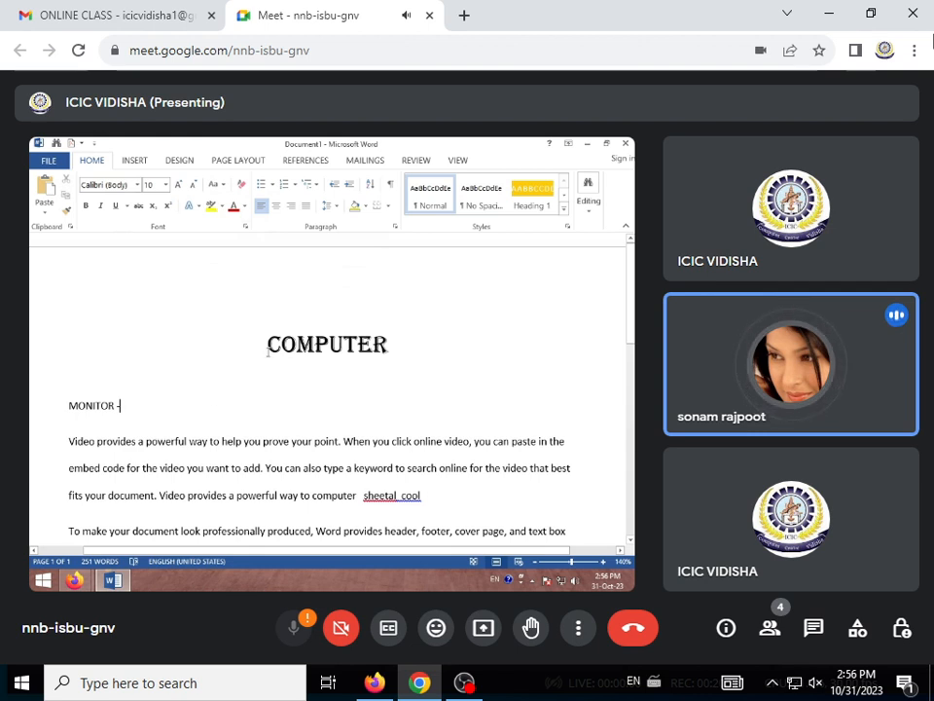
- Change the "MONITOR -" line to lowercase and undo that case change
left_click_drag(64, 405, 126, 422)
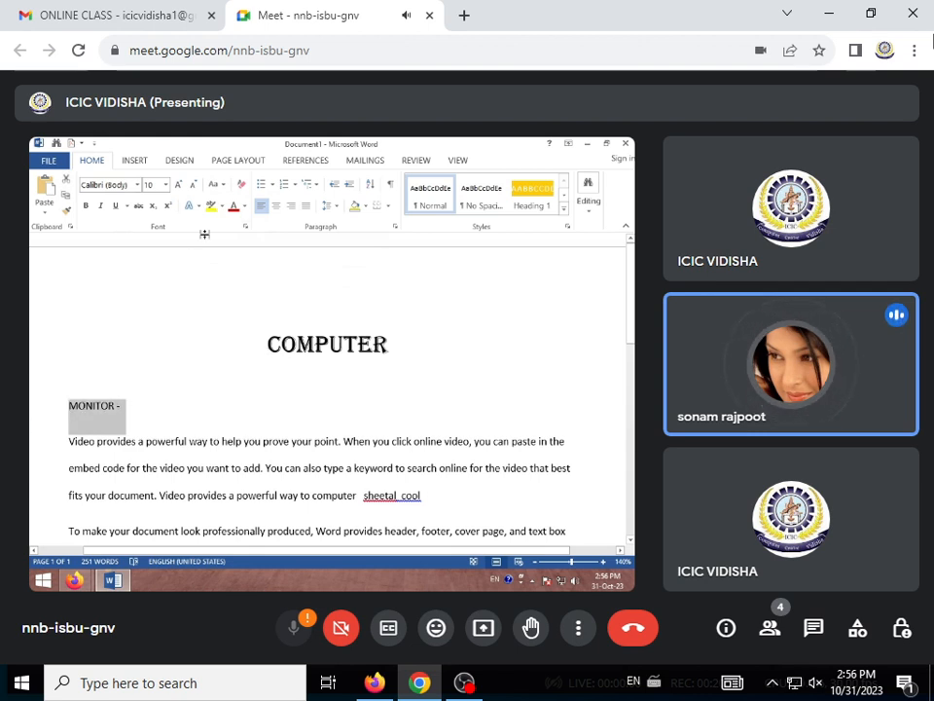
left_click(224, 185)
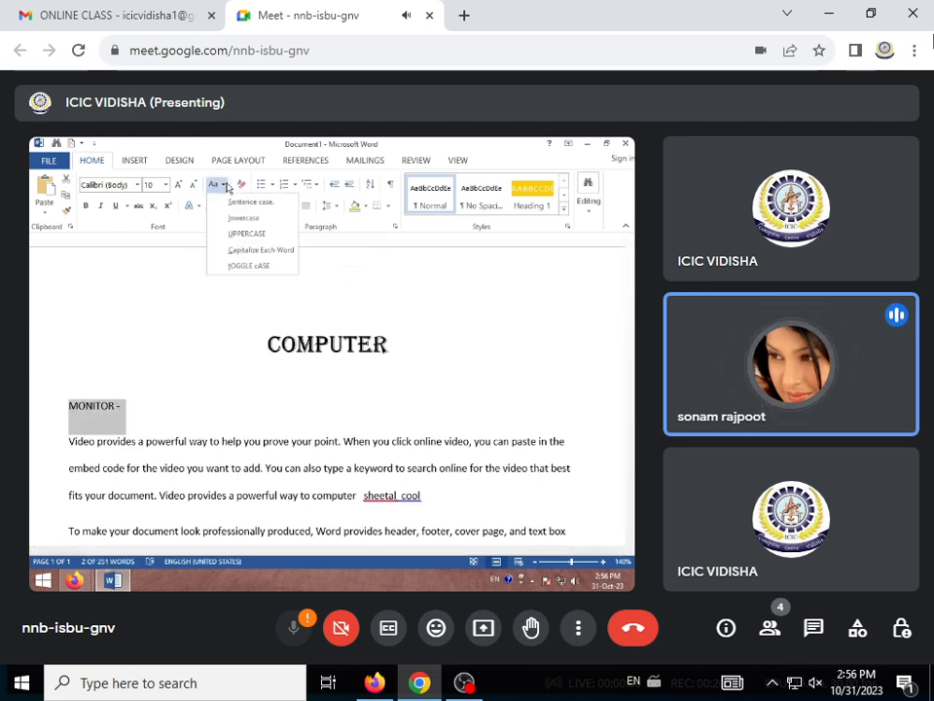
left_click(251, 220)
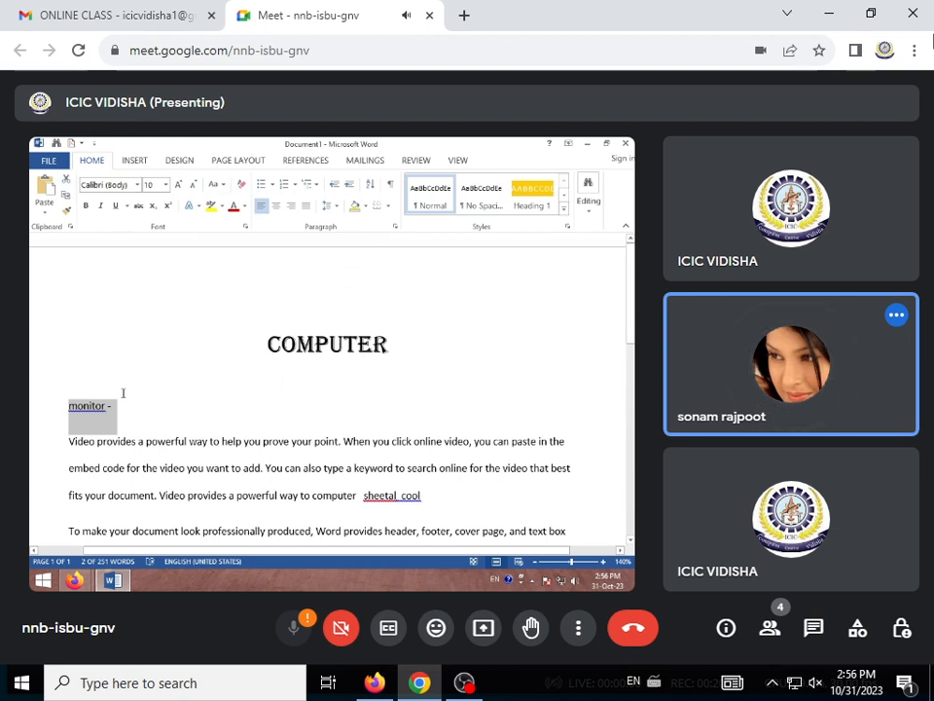
key("ctrl+z")
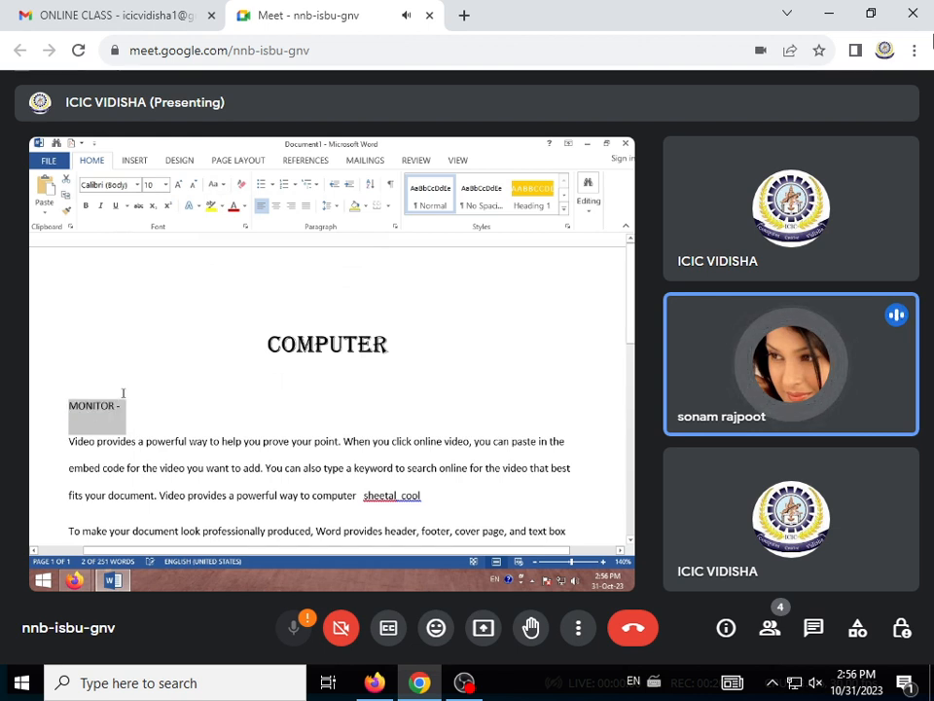
left_click(223, 185)
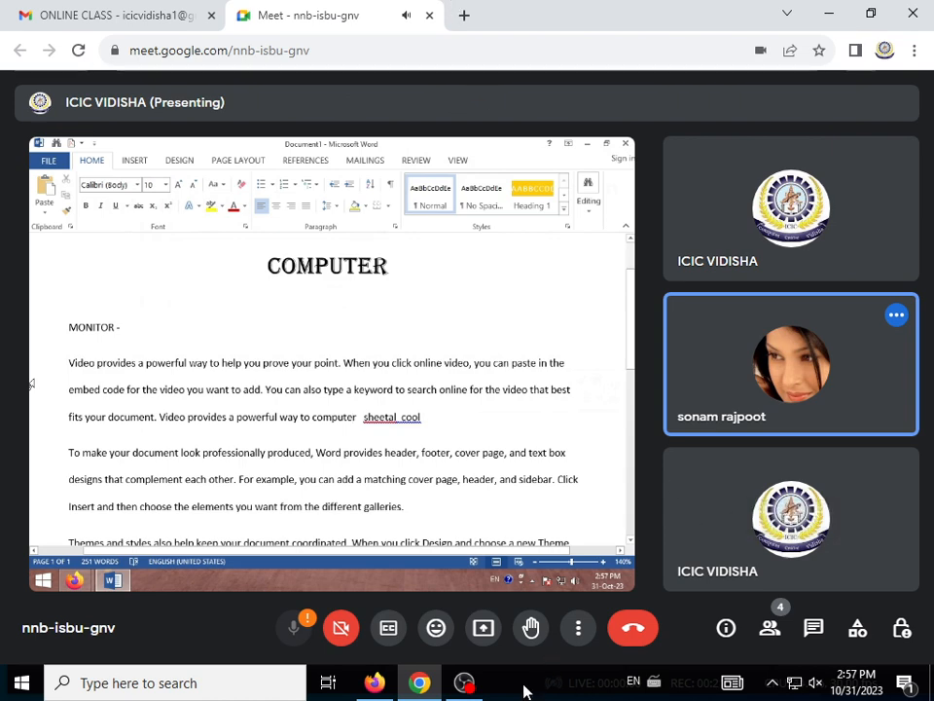
- Switch to the OBS recording window
left_click(467, 684)
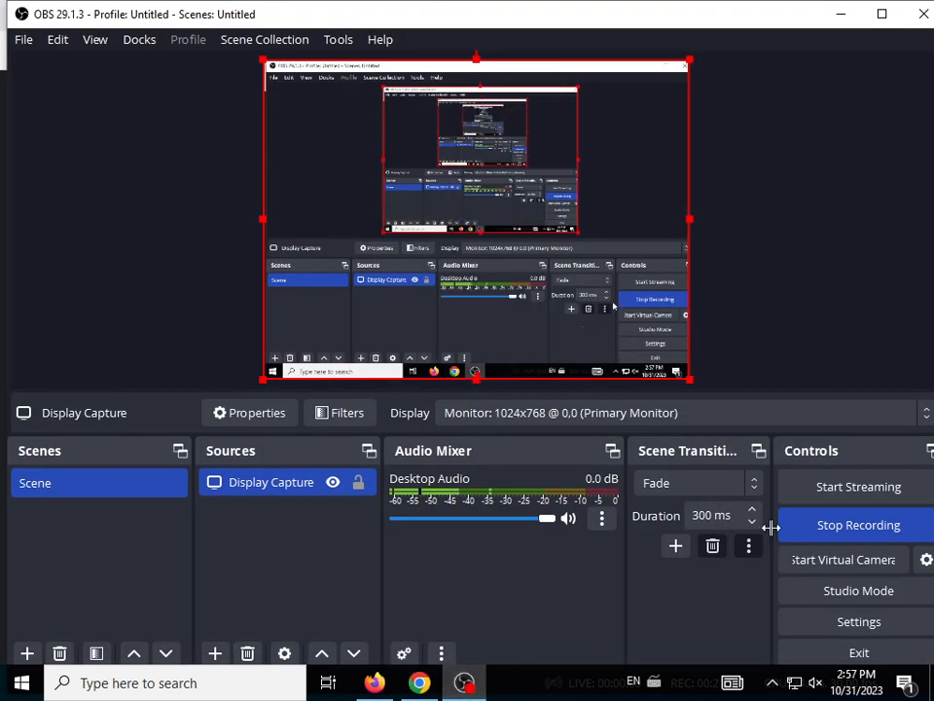